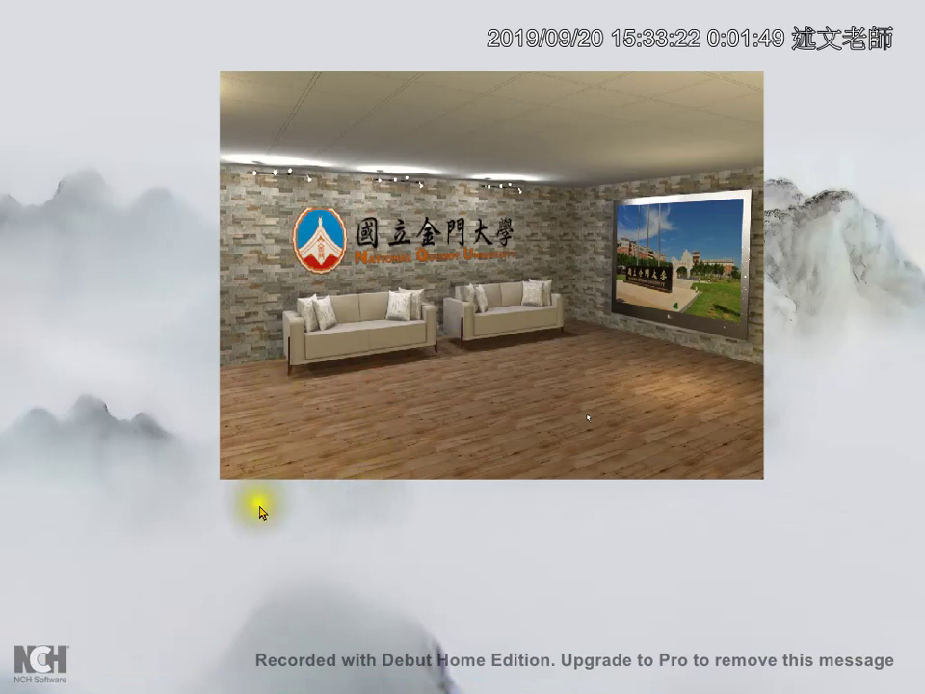
Step: Play the presentation preview of slide 10, enlarge the lobby video, and exit the preview
click(268, 439)
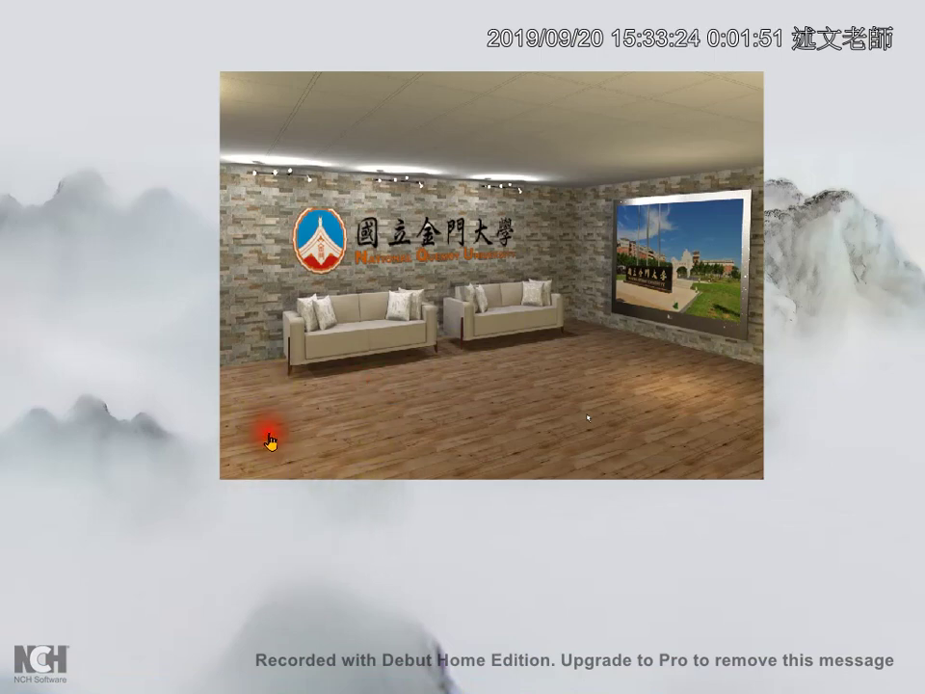
click(425, 349)
scroll(434, 357, up, 3)
scroll(452, 349, down, 4)
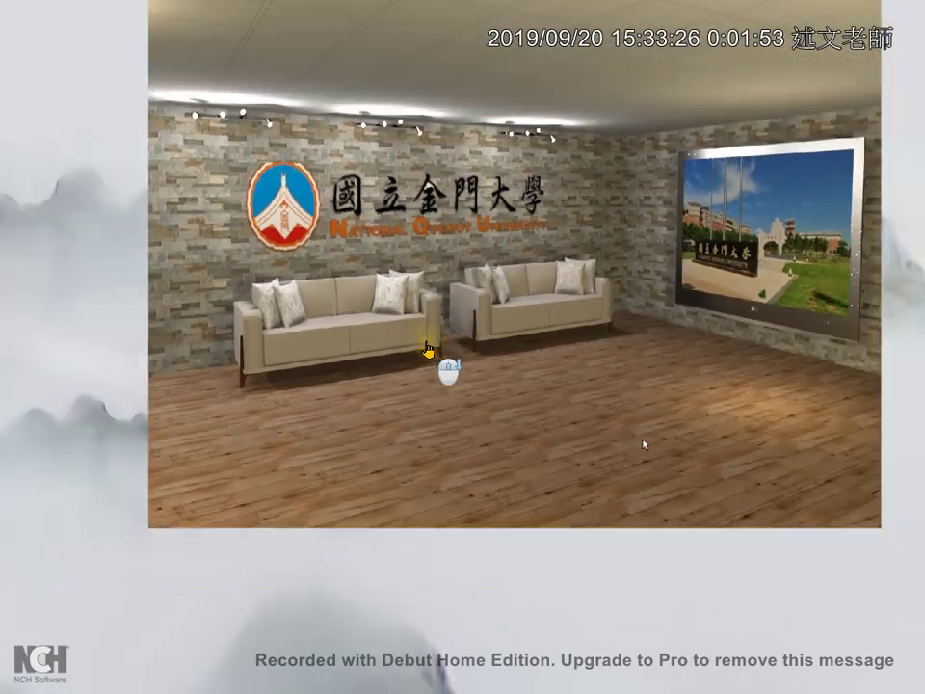
scroll(462, 347, down, 2)
click(465, 258)
key(Escape)
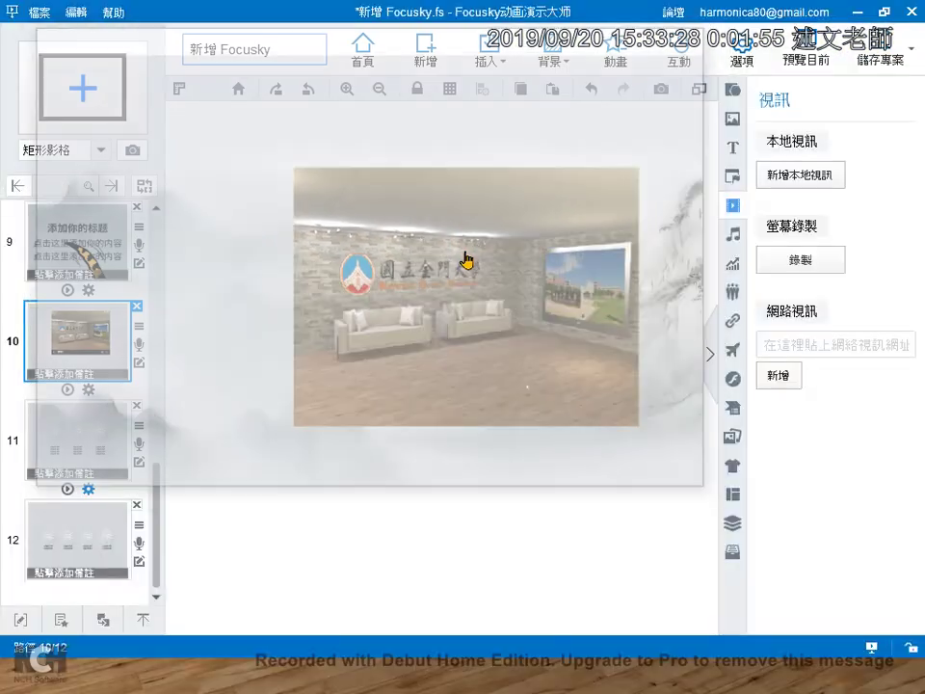
Step: Select the lobby video on slide 10 and use its 播放 action
click(403, 322)
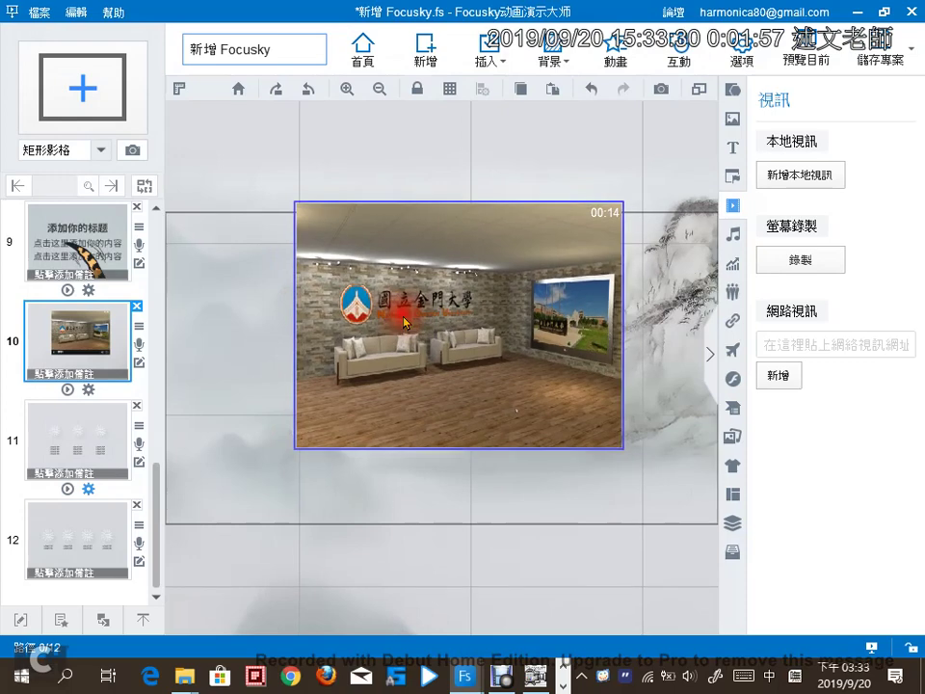
click(462, 357)
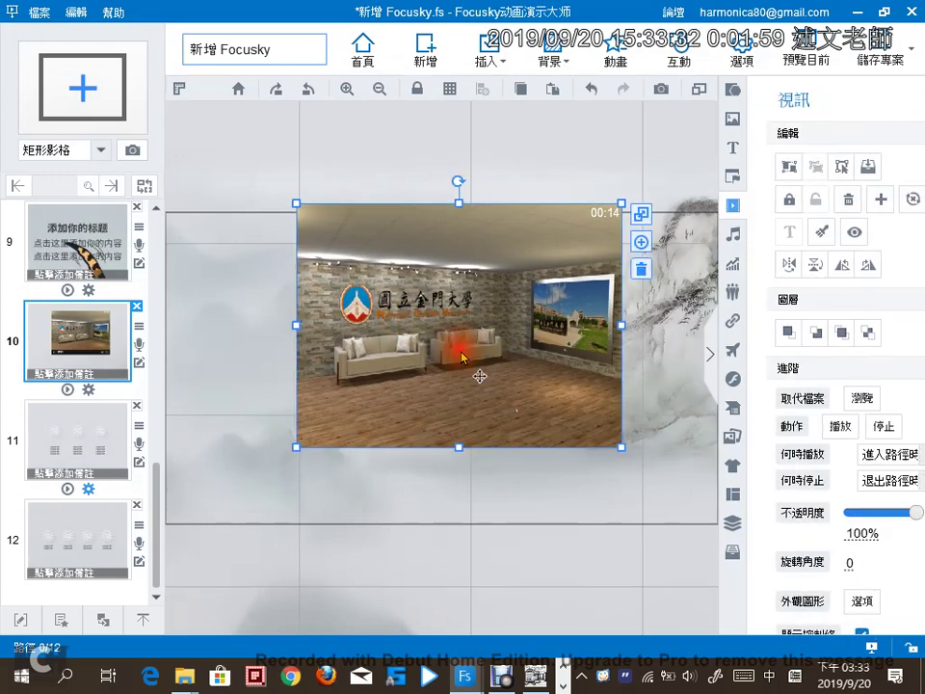
click(824, 428)
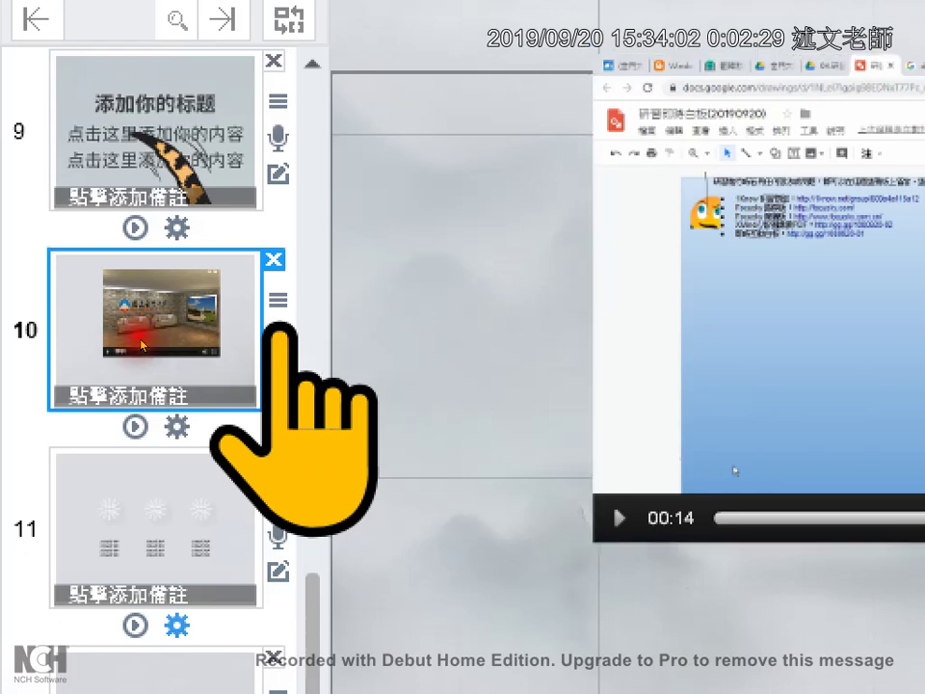
Step: Open slide 10's subtitle and recording editor and start a new subtitle, agreeing to extend the total duration
click(278, 332)
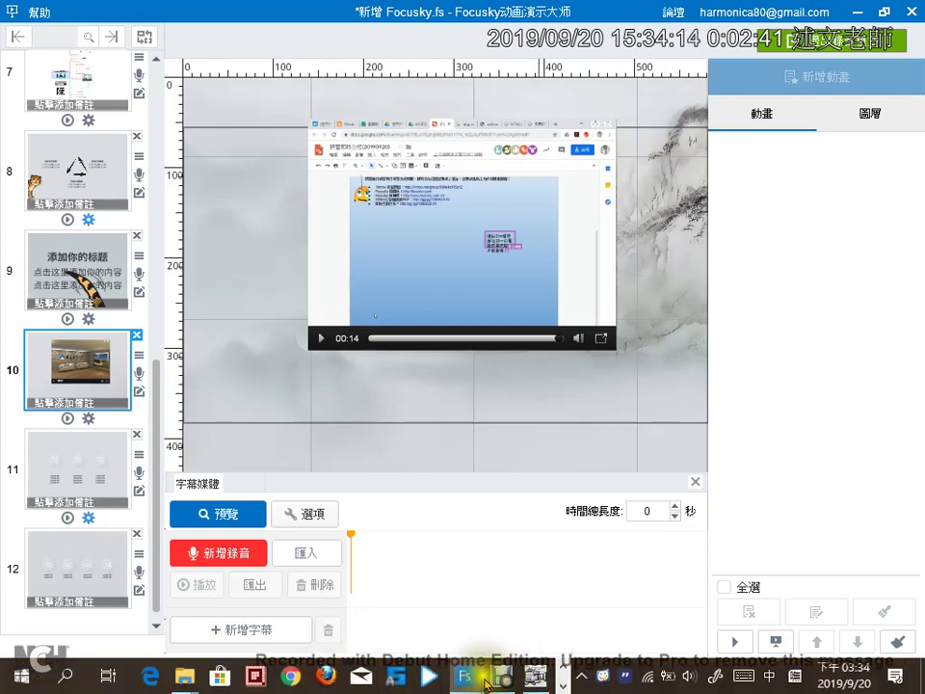
click(535, 682)
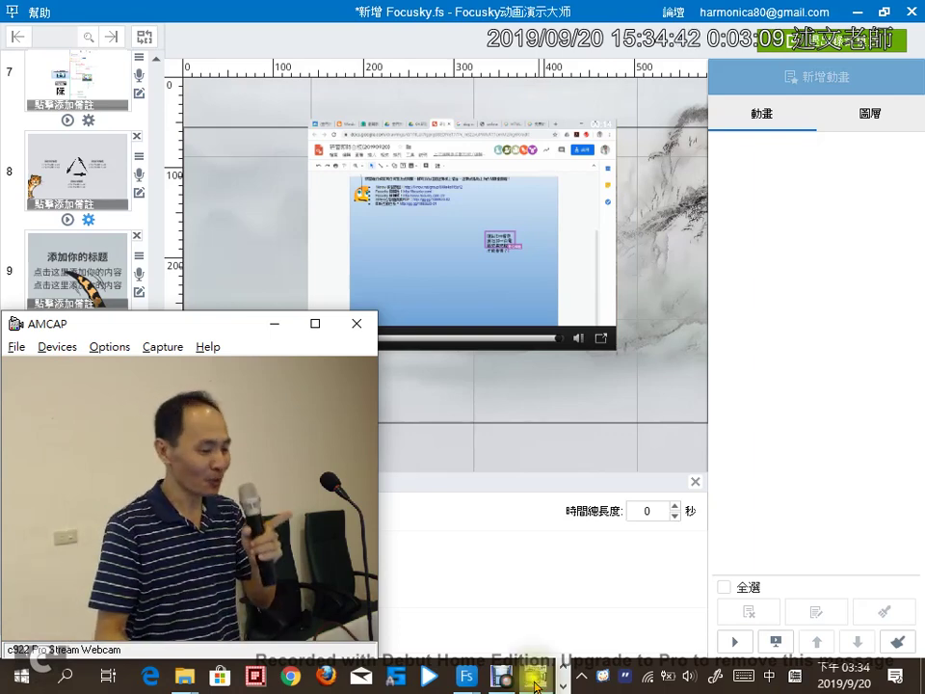
click(275, 324)
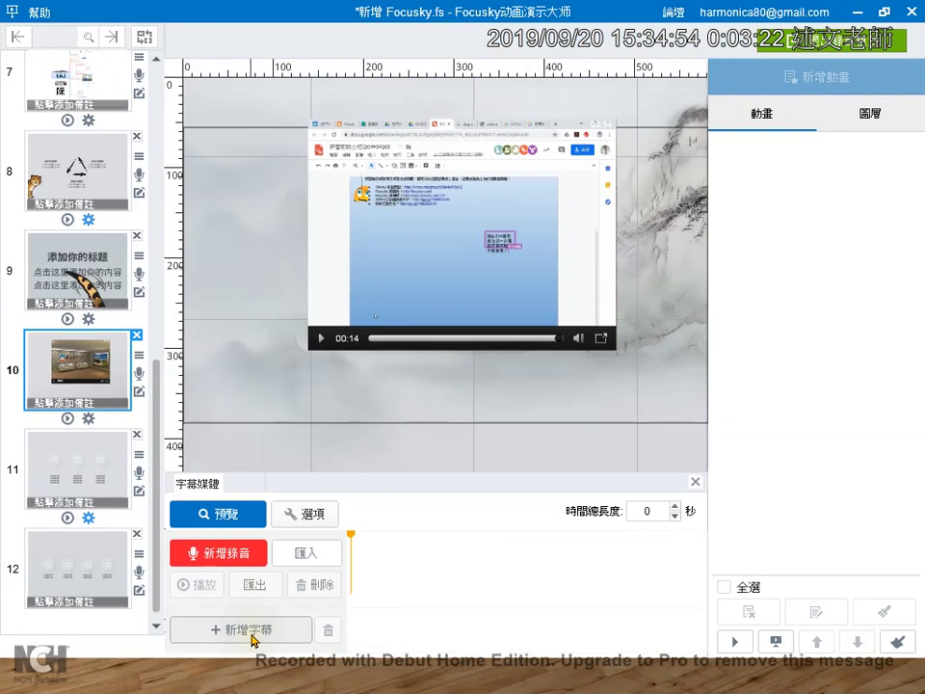
click(383, 601)
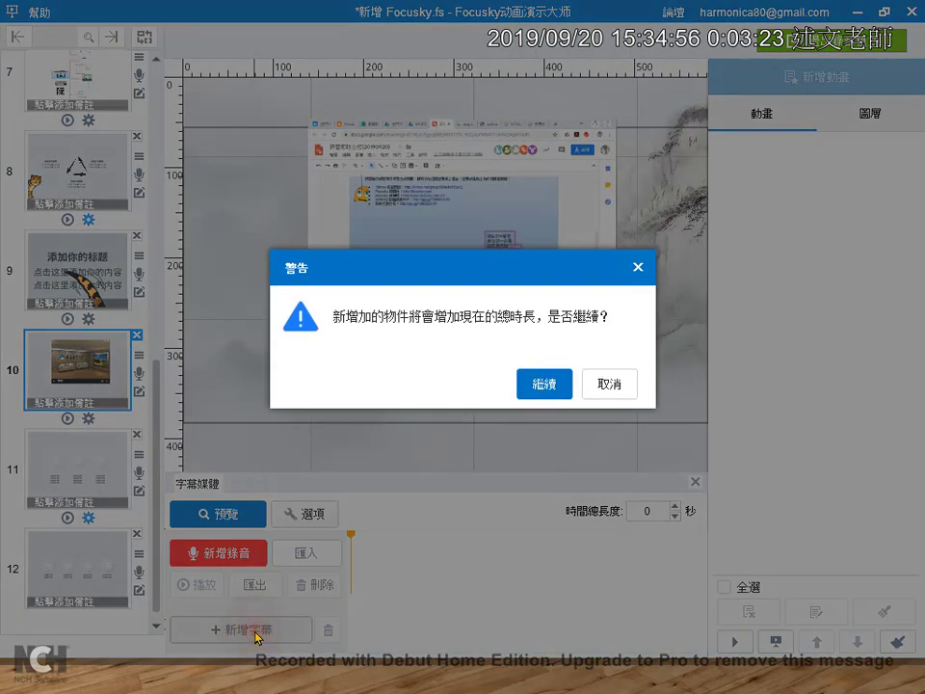
click(542, 389)
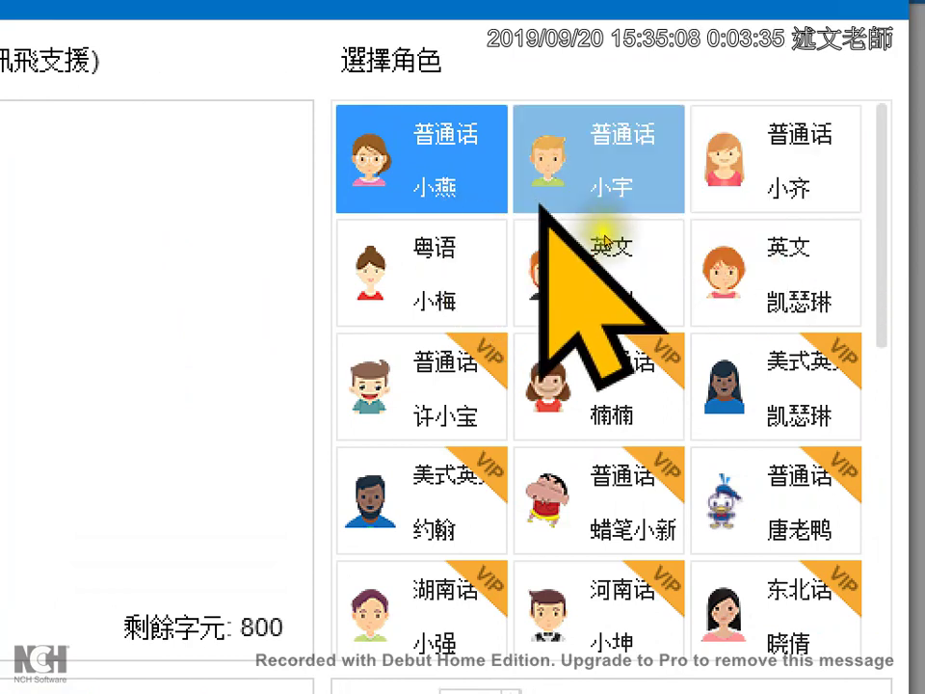
Step: Look through the available text-to-speech roles, try the VIP voice 蜡笔小新, and dismiss the account upgrade offer
scroll(634, 277, down, 1)
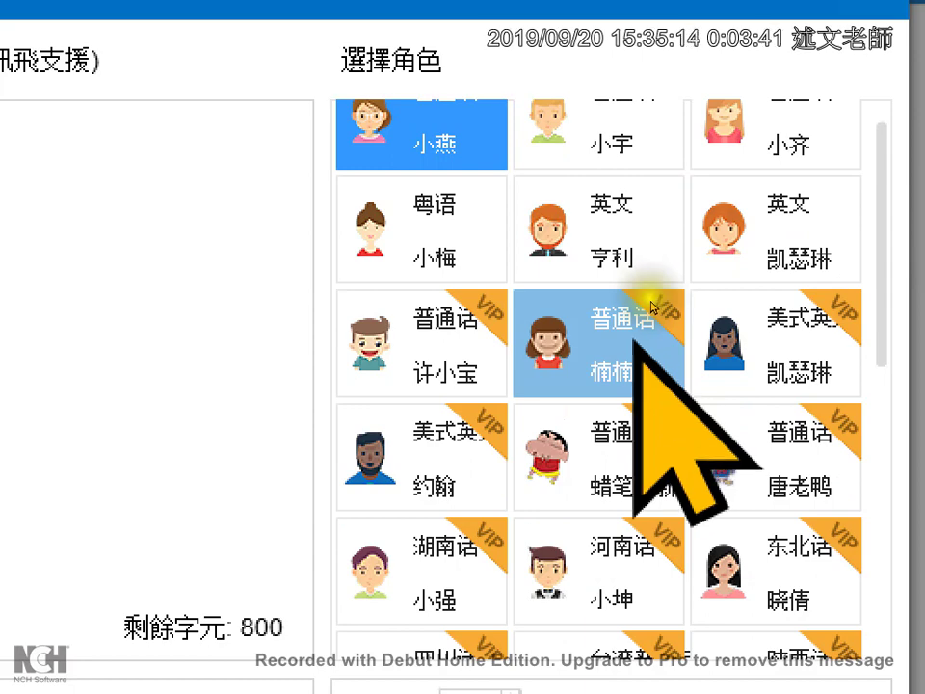
scroll(633, 366, down, 4)
scroll(710, 452, down, 2)
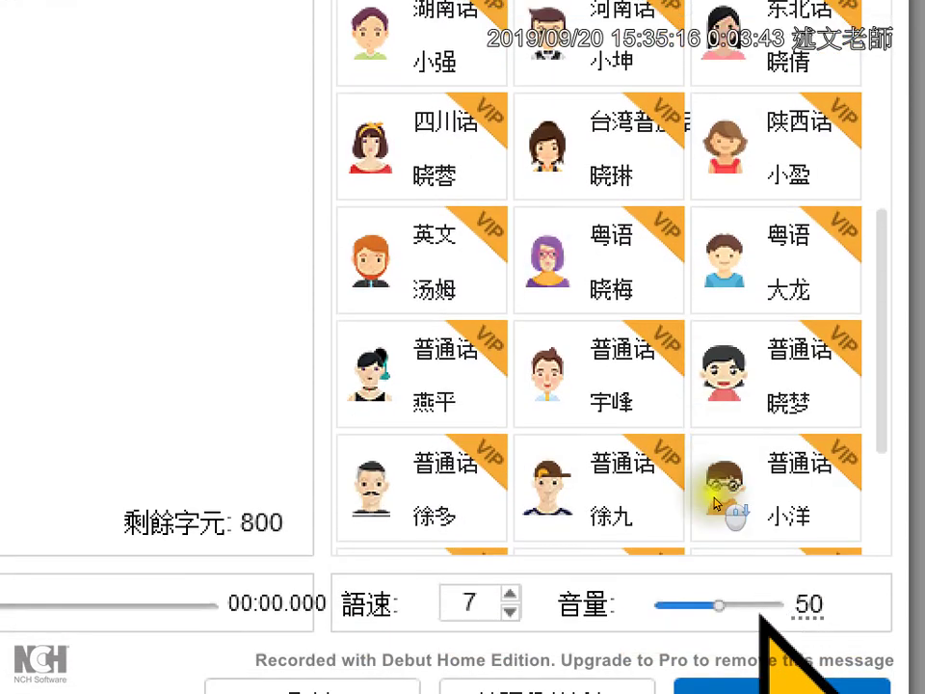
scroll(680, 448, up, 3)
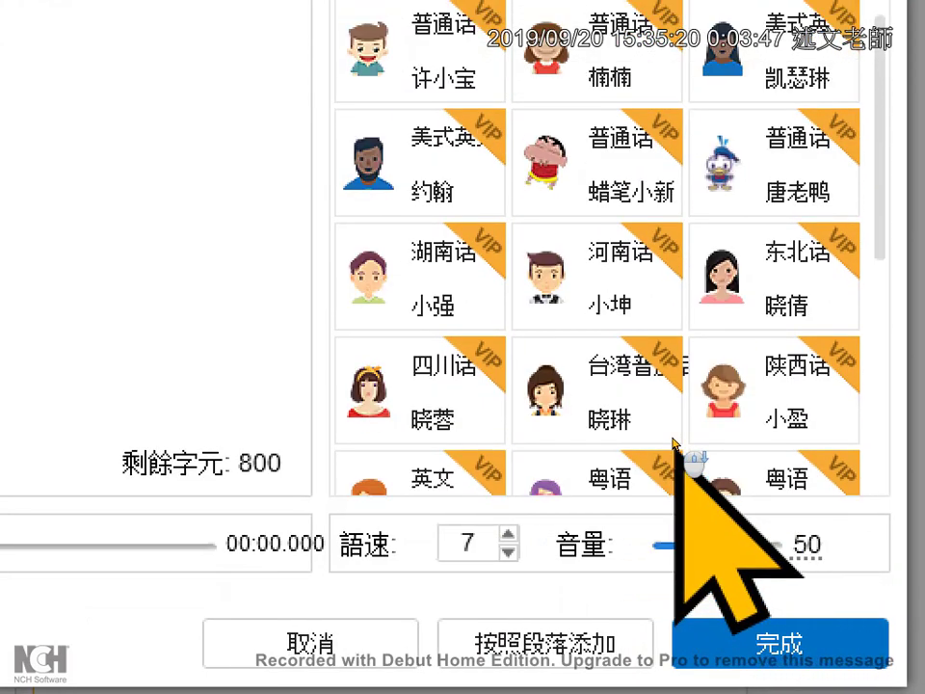
scroll(675, 423, down, 1)
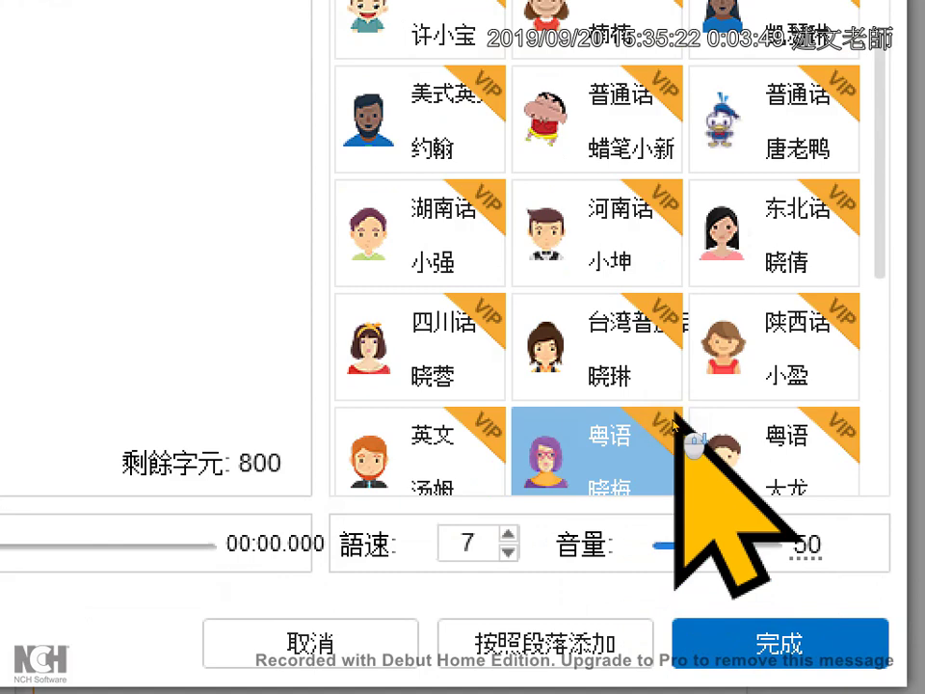
scroll(674, 422, down, 1)
scroll(674, 424, down, 2)
scroll(674, 424, up, 2)
scroll(673, 421, up, 1)
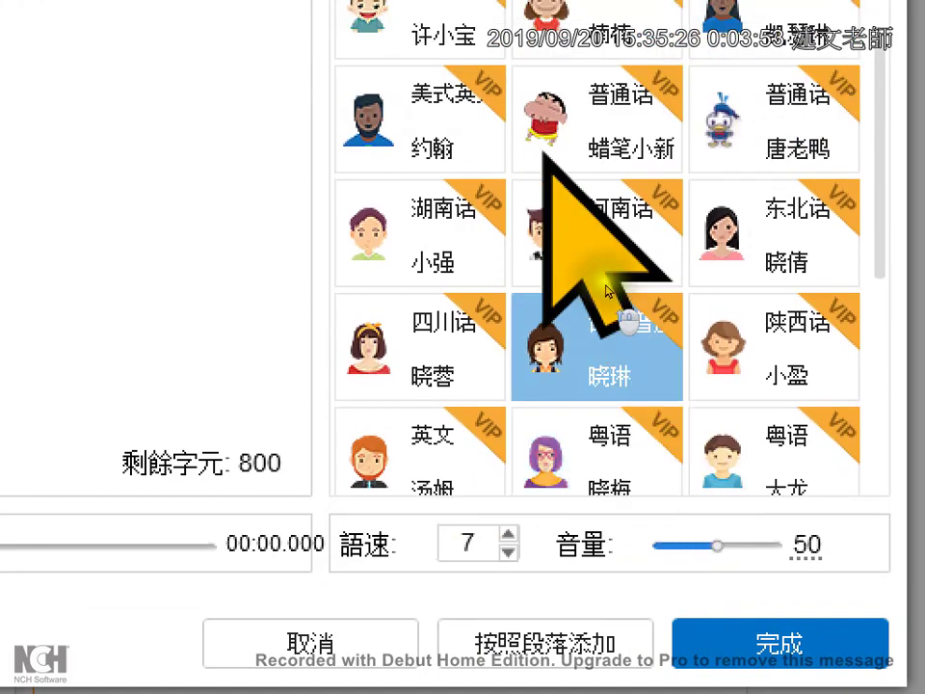
click(590, 122)
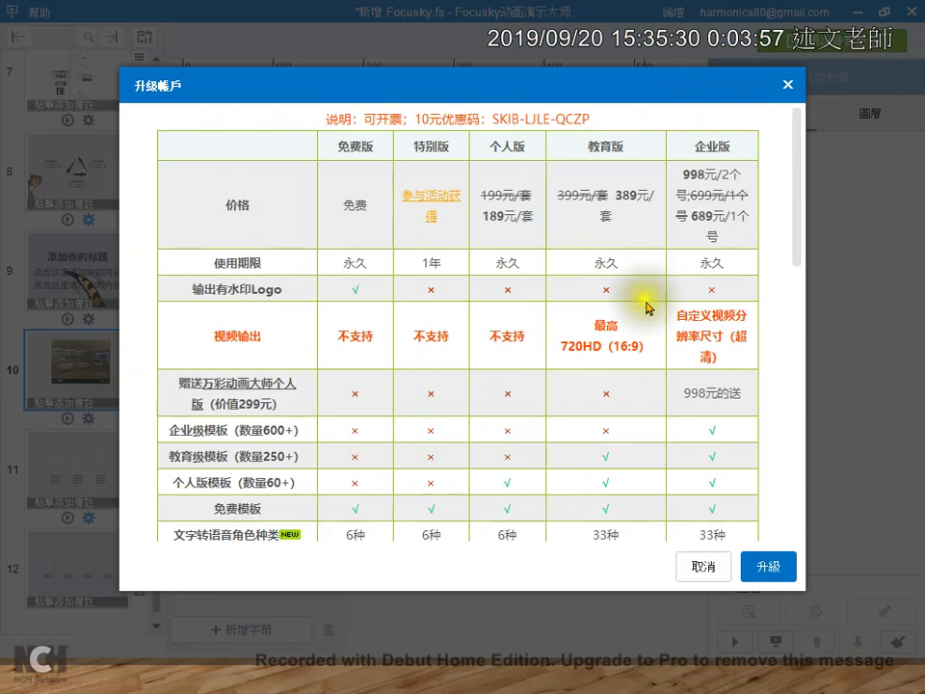
click(787, 85)
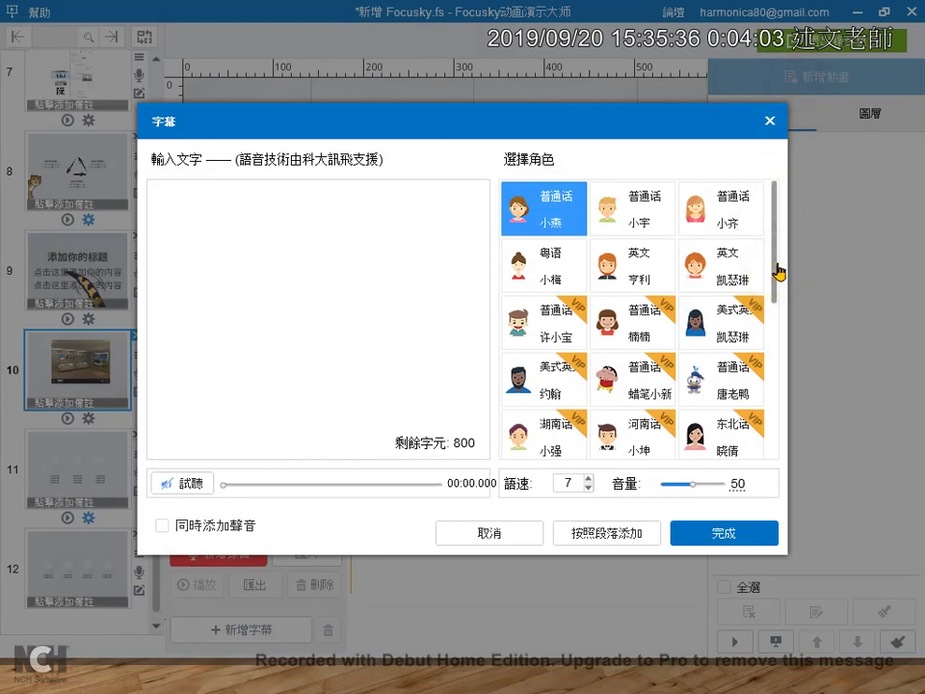
Step: Enter the subtitle text "Windows 10 的游標箭頭終於有 MAC 風格:可自由改變大小、顏色!不用再擔心簡報或上課時,游標箭頭太小或不顯眼!" and listen to it in the 小燕 voice
click(506, 206)
click(267, 222)
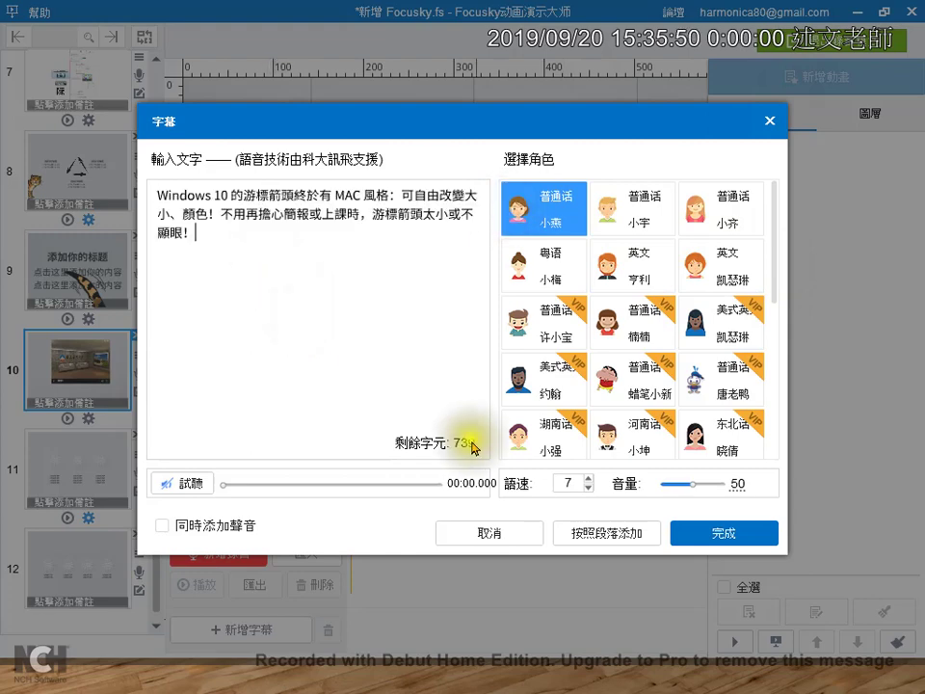
click(190, 486)
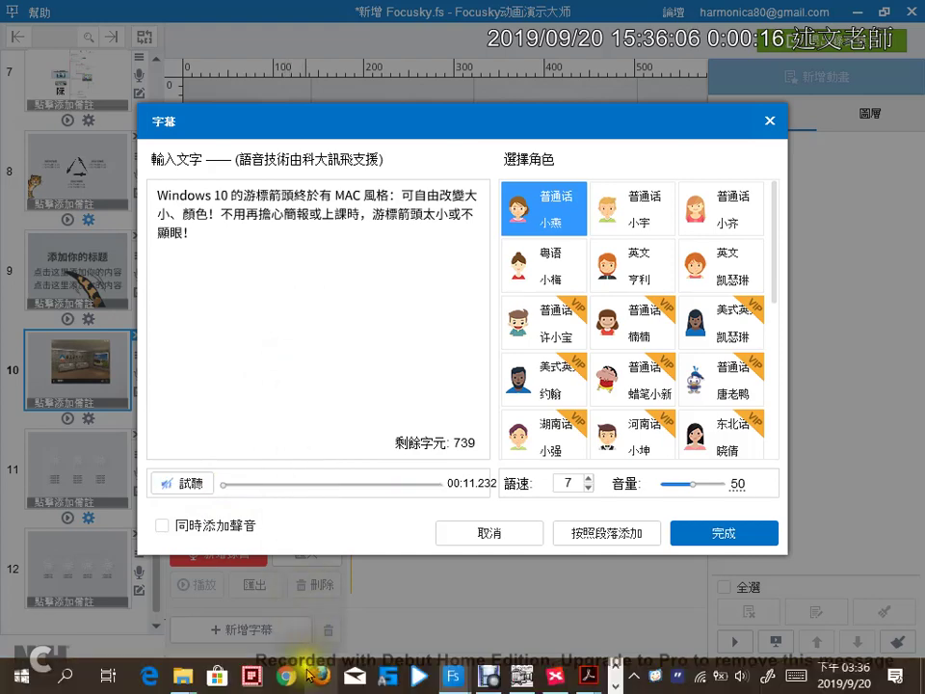
Step: Select the Cantonese voice 小梅 and listen to the subtitle text read aloud
click(523, 680)
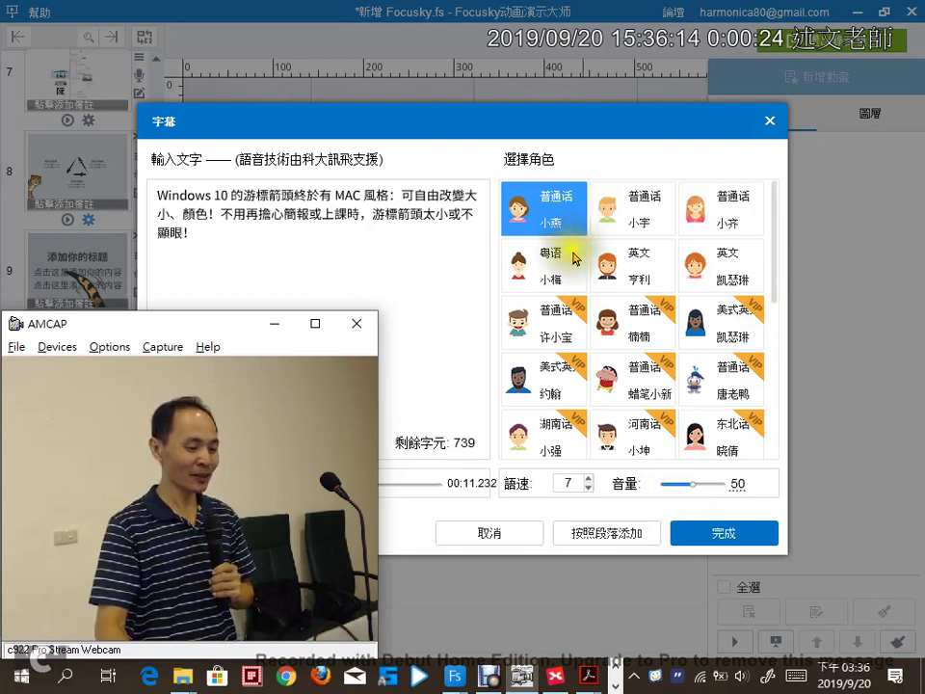
click(596, 280)
click(562, 268)
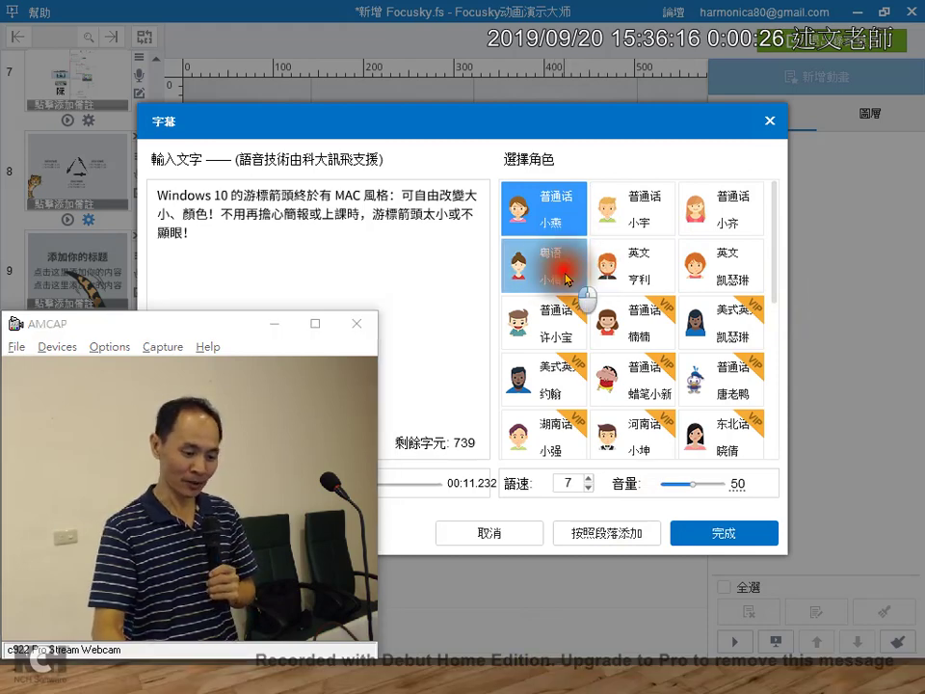
click(275, 323)
click(564, 478)
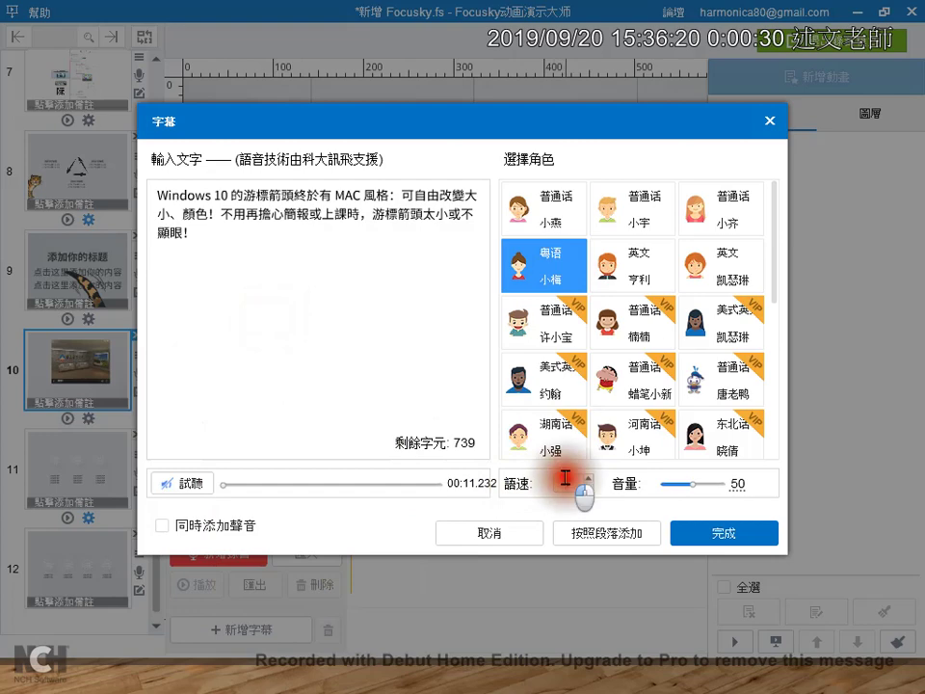
click(192, 484)
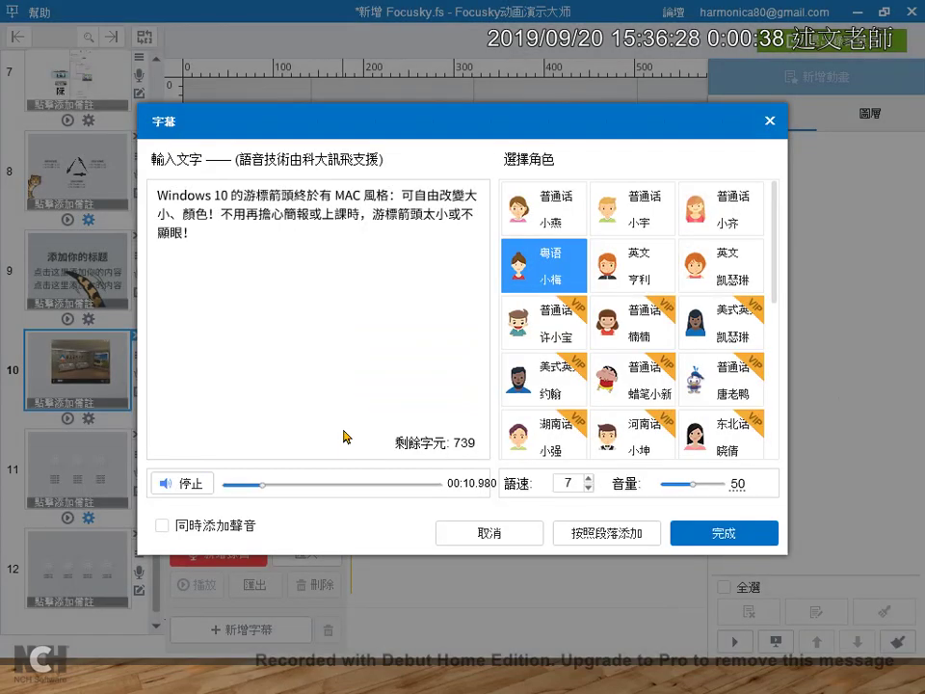
click(521, 677)
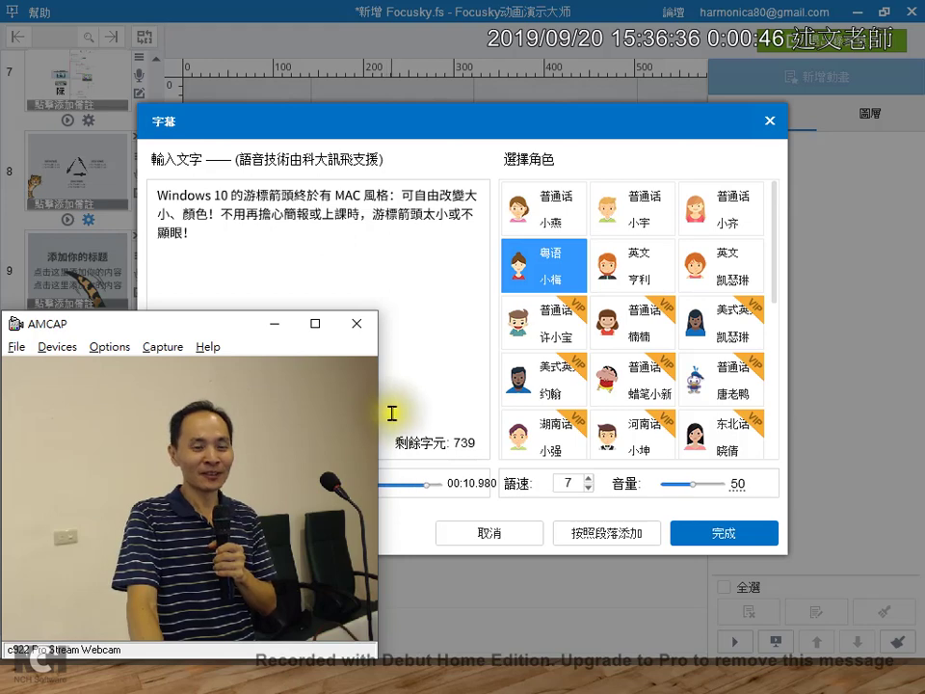
click(282, 329)
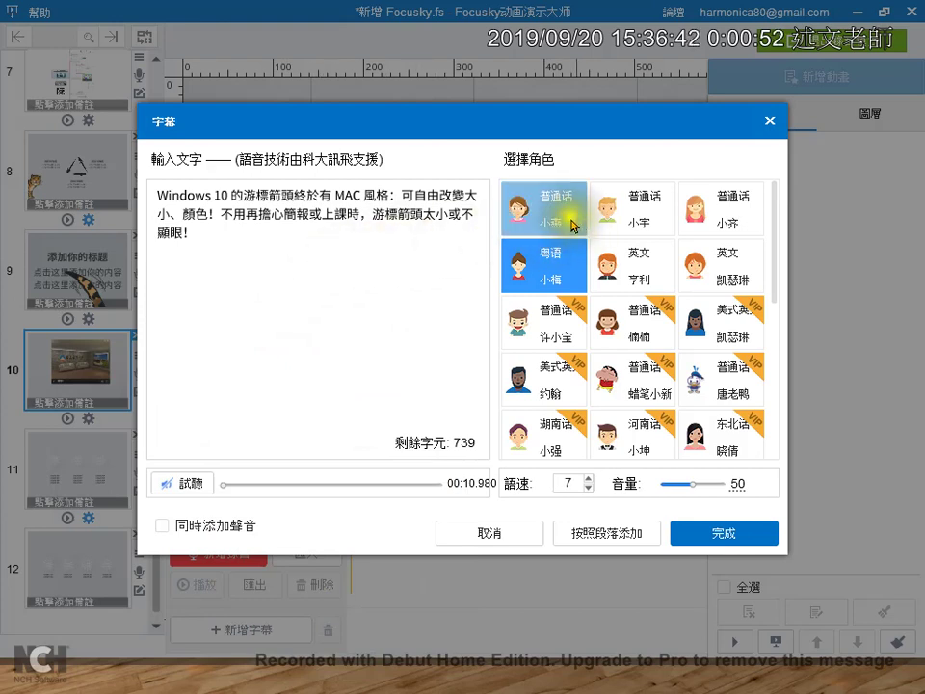
Step: Choose the Mandarin voice 小宇 and enable adding the sound together with the subtitles
click(624, 214)
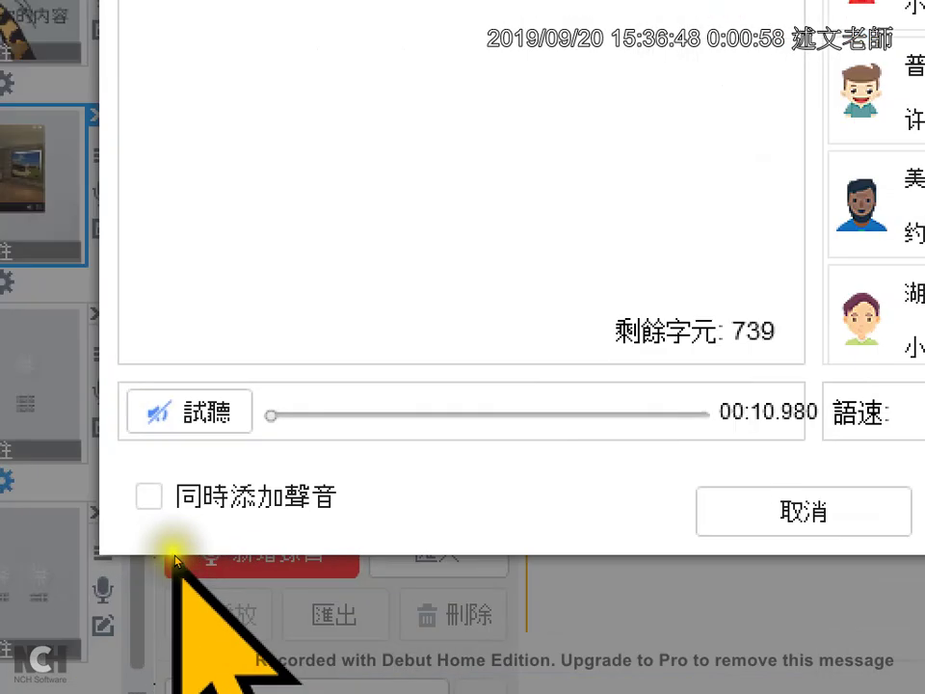
click(148, 501)
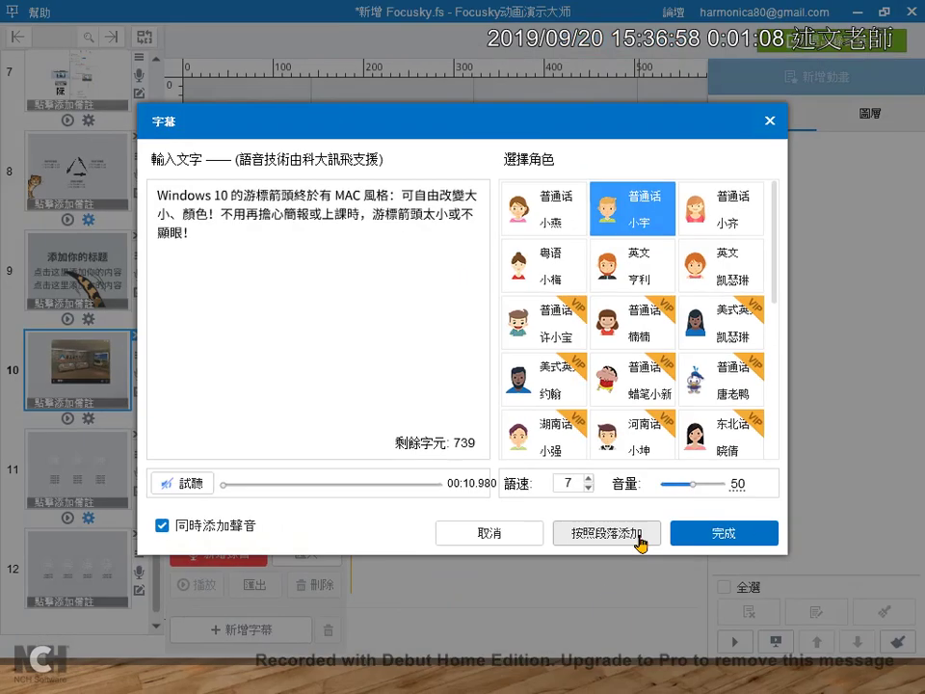
Step: Break the subtitle text into four lines after 風格, 顏色! and 上課時, removing the colon and comma, and add it by paragraph
click(394, 202)
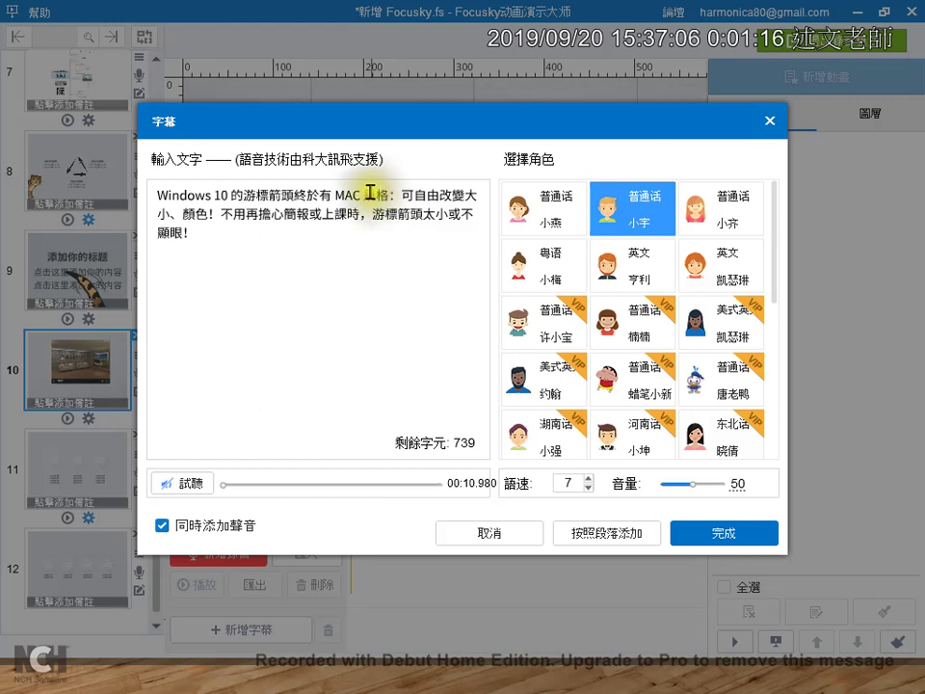
click(395, 190)
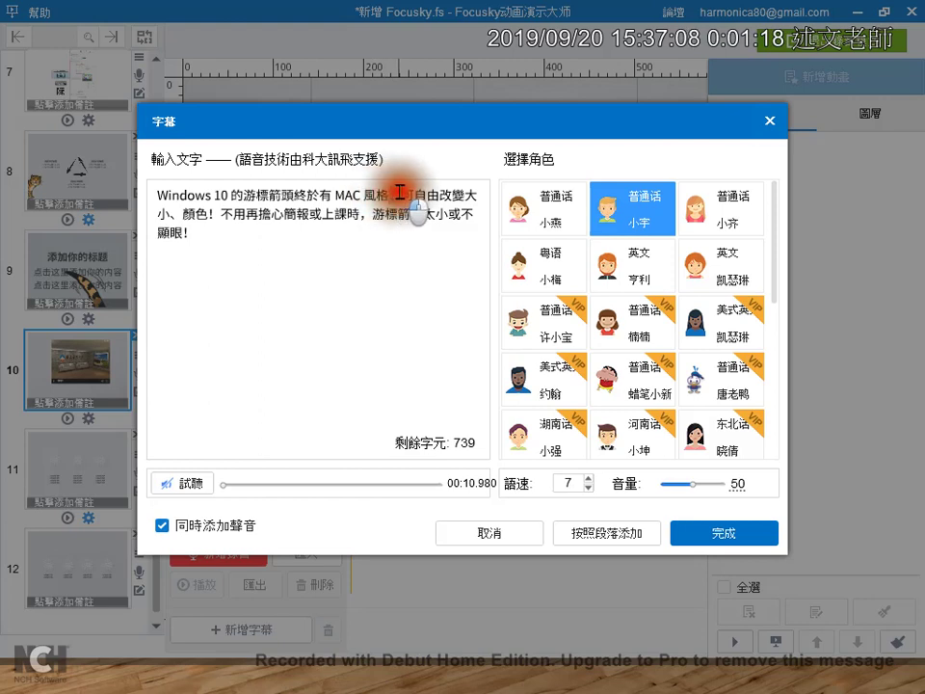
key(Return)
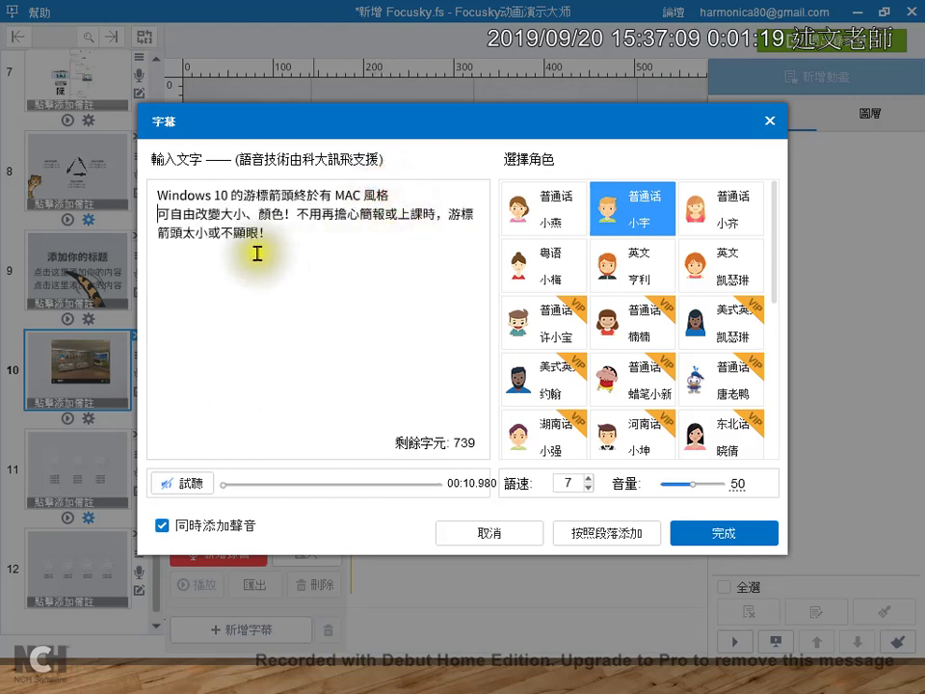
click(302, 220)
key(Return)
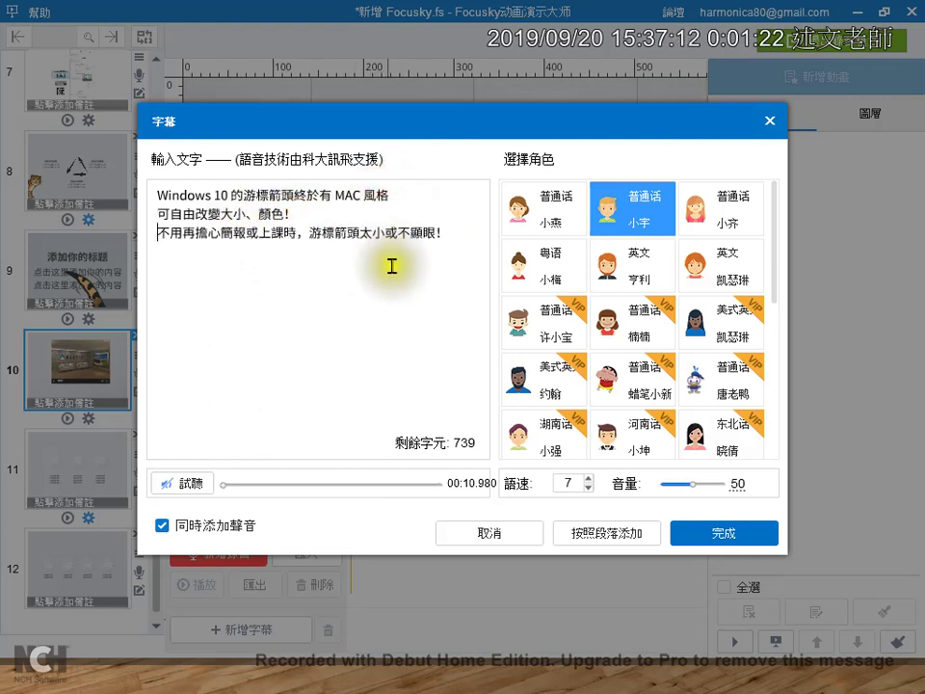
click(297, 234)
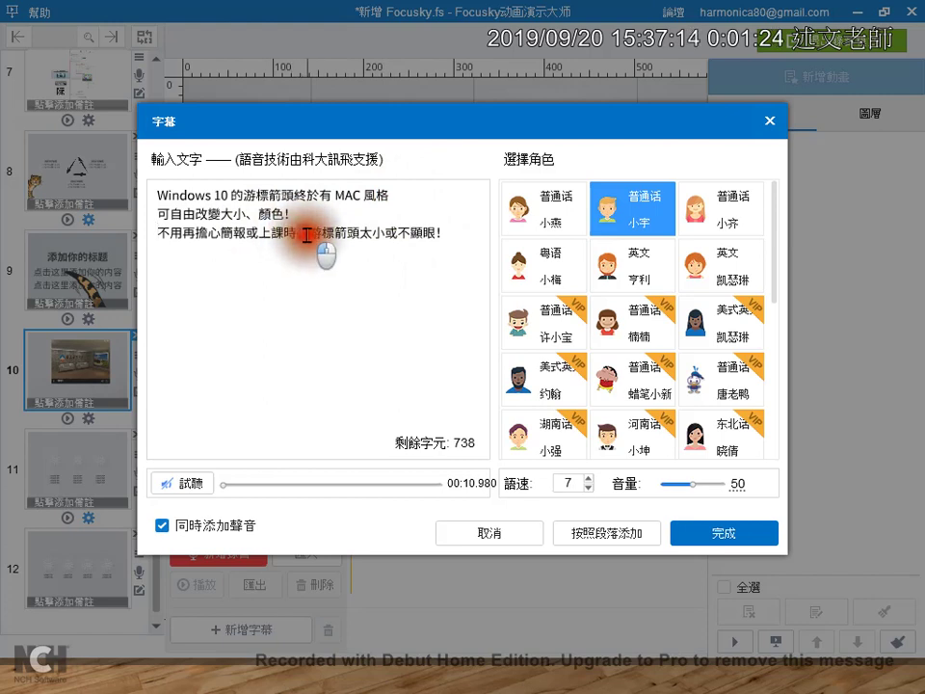
key(BackSpace)
key(Return)
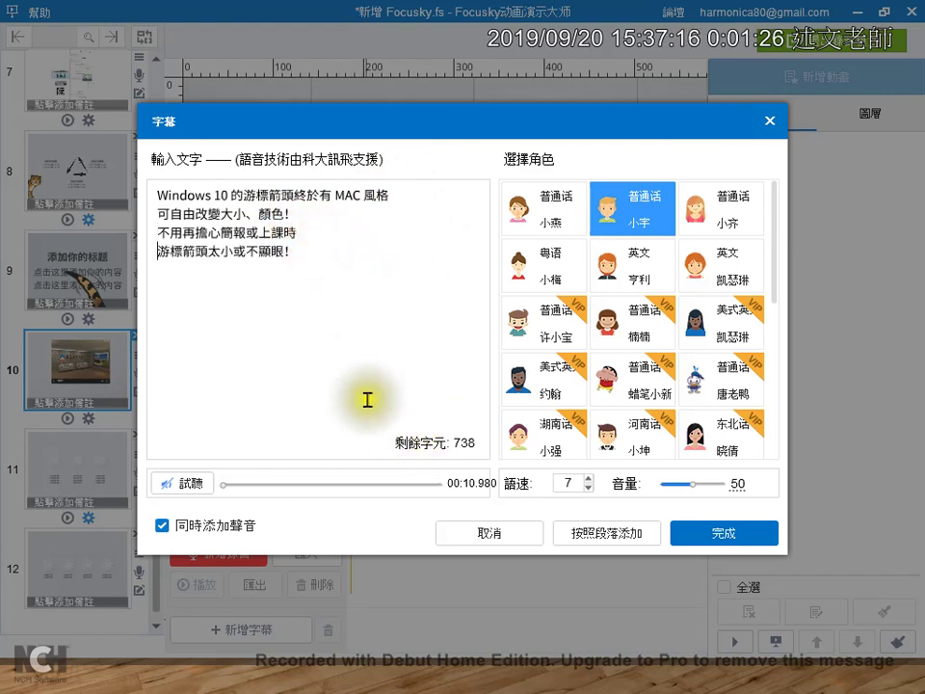
click(593, 533)
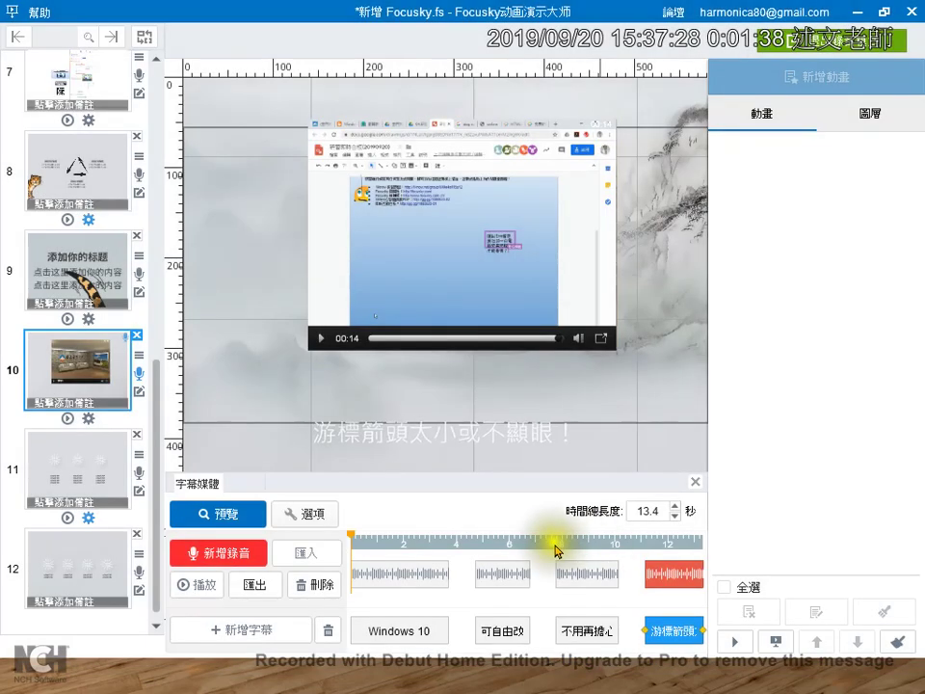
Step: Preview slide 10 with its narration and subtitles, minimizing the AMCAP webcam window during playback, and return to the editor
click(233, 514)
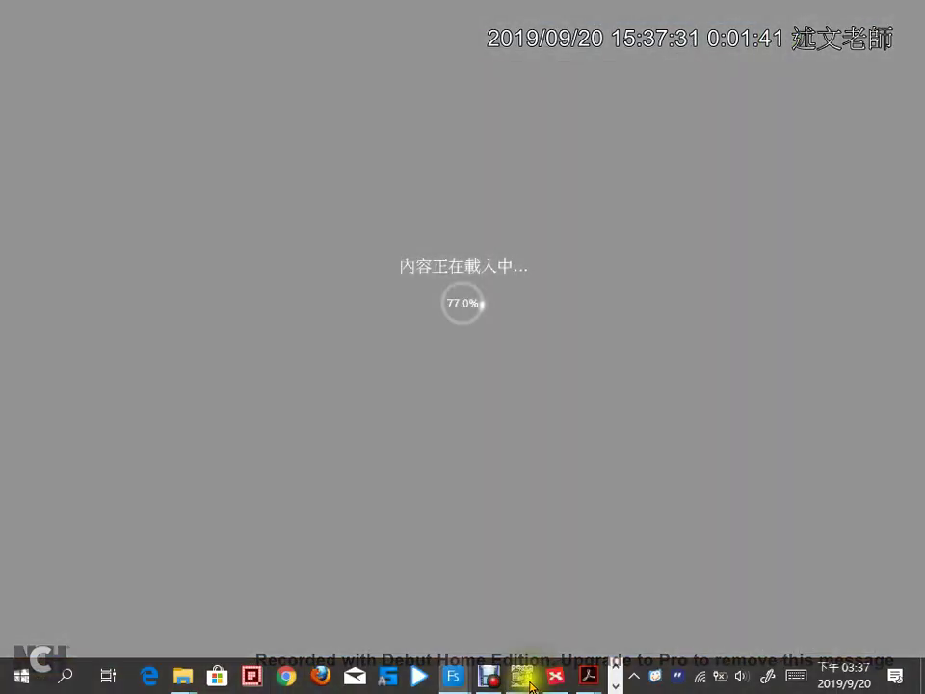
mouse_move(530, 679)
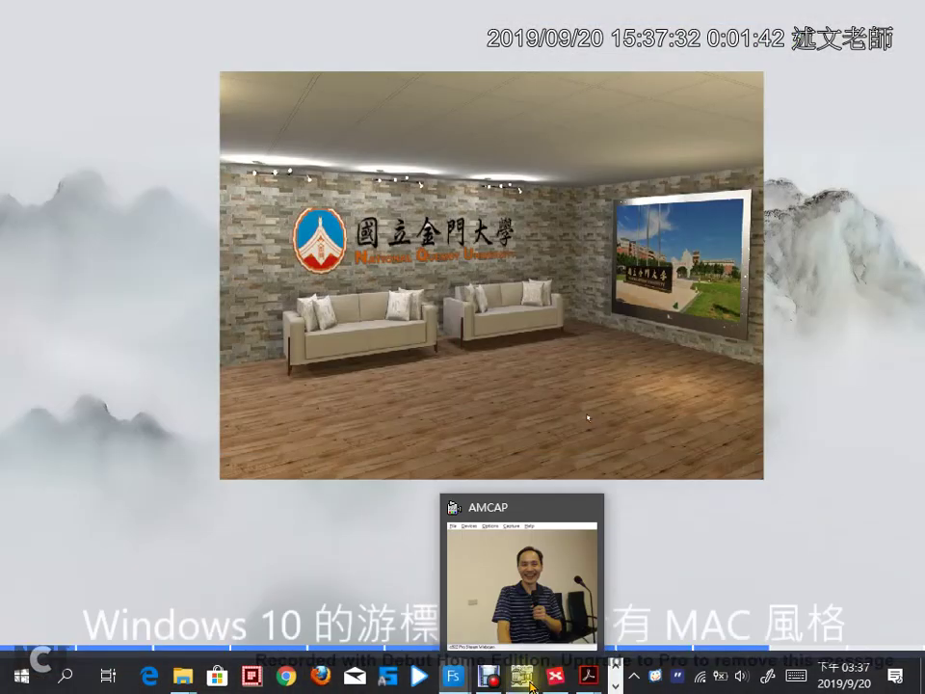
click(561, 527)
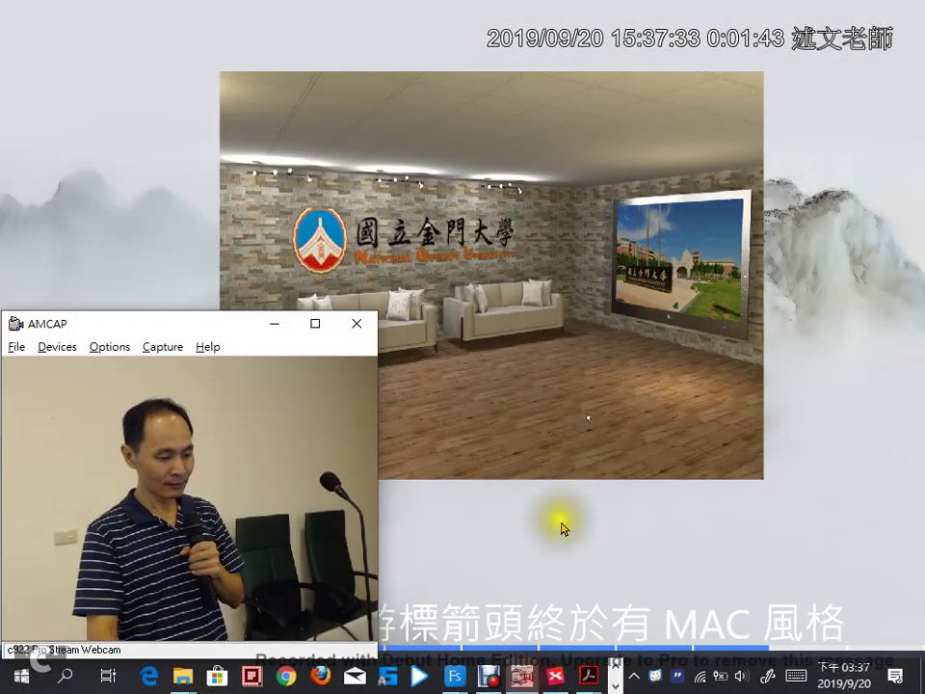
click(276, 325)
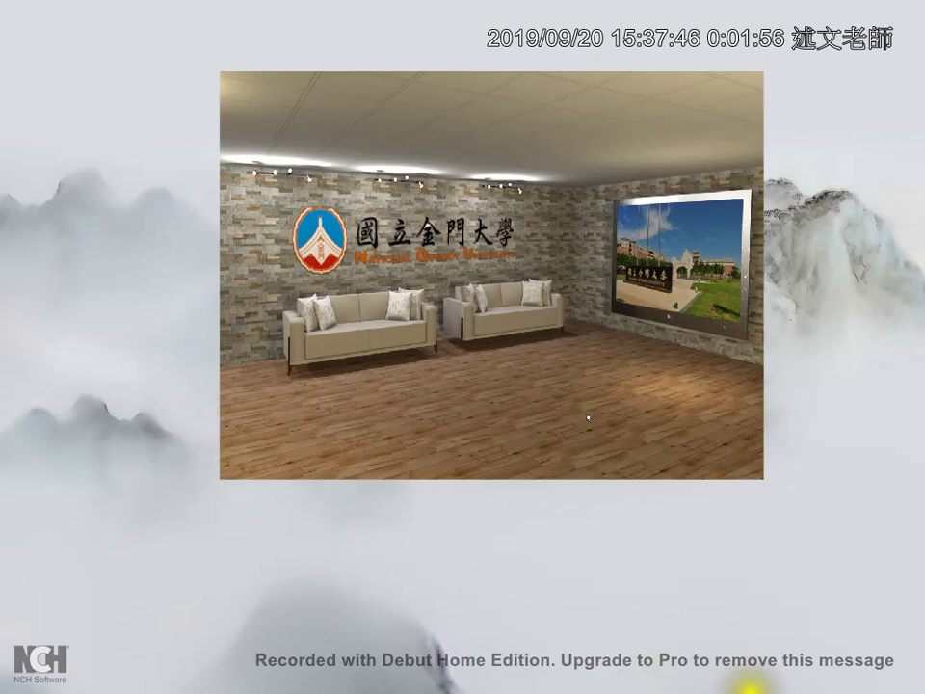
mouse_move(857, 682)
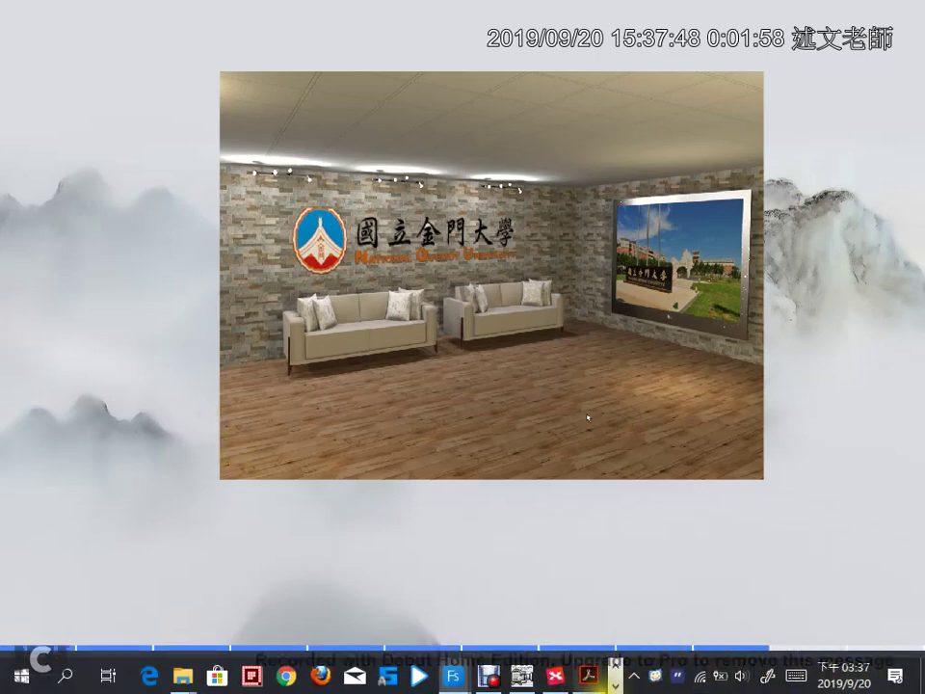
click(786, 320)
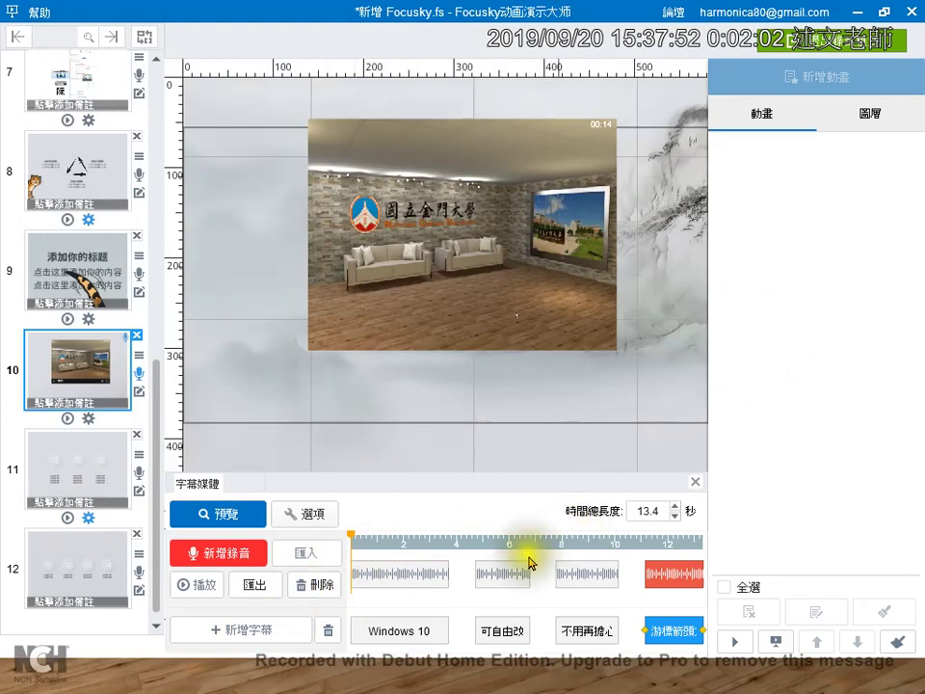
Step: Open the first subtitle segment on the timeline to review its text and voice settings, and close it without saving
double_click(409, 629)
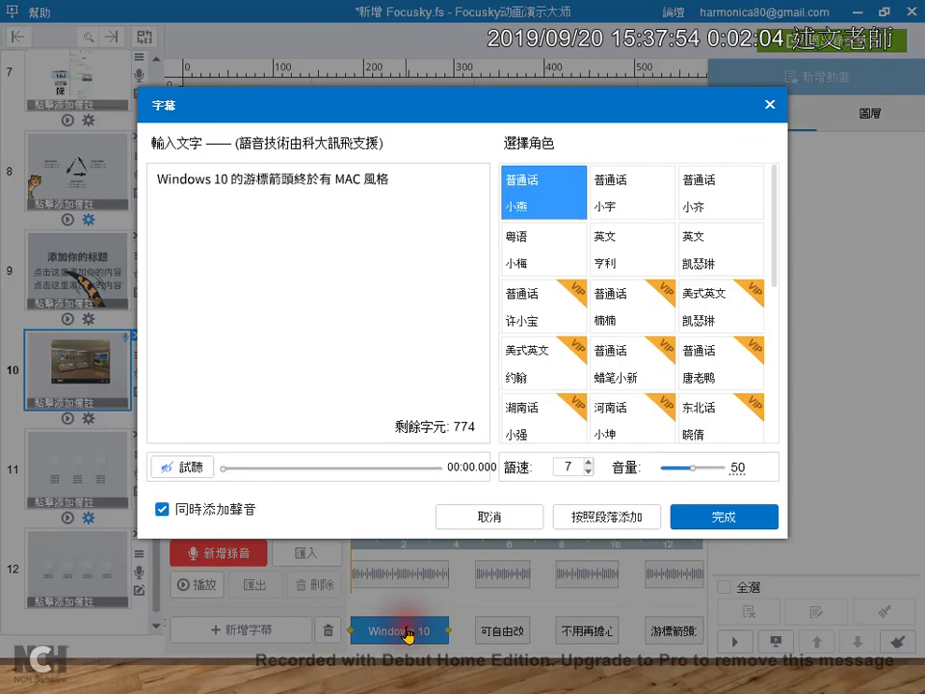
click(409, 207)
drag(410, 207, 148, 196)
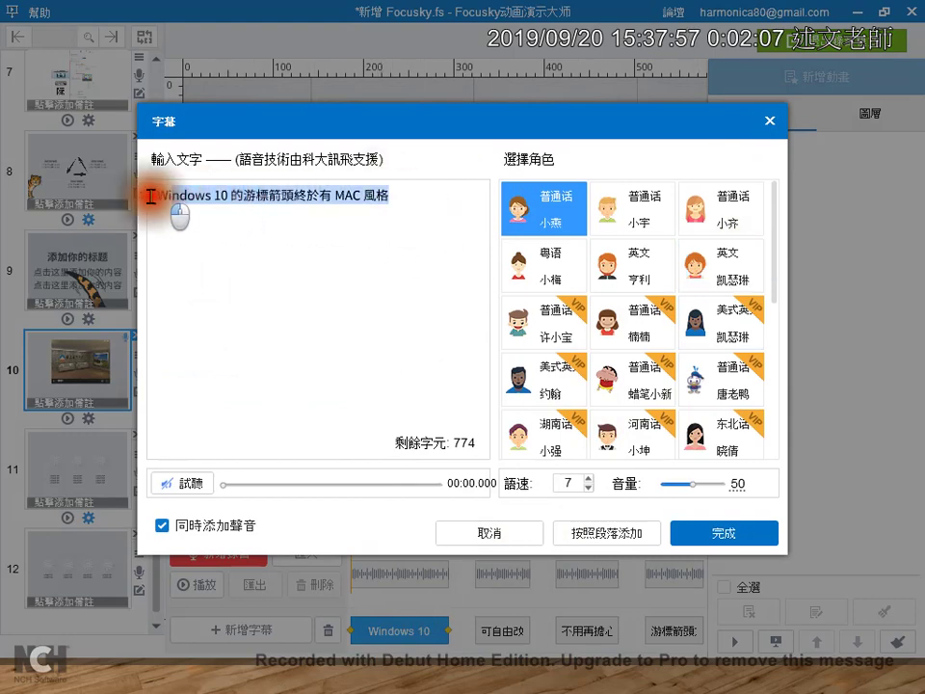
click(768, 120)
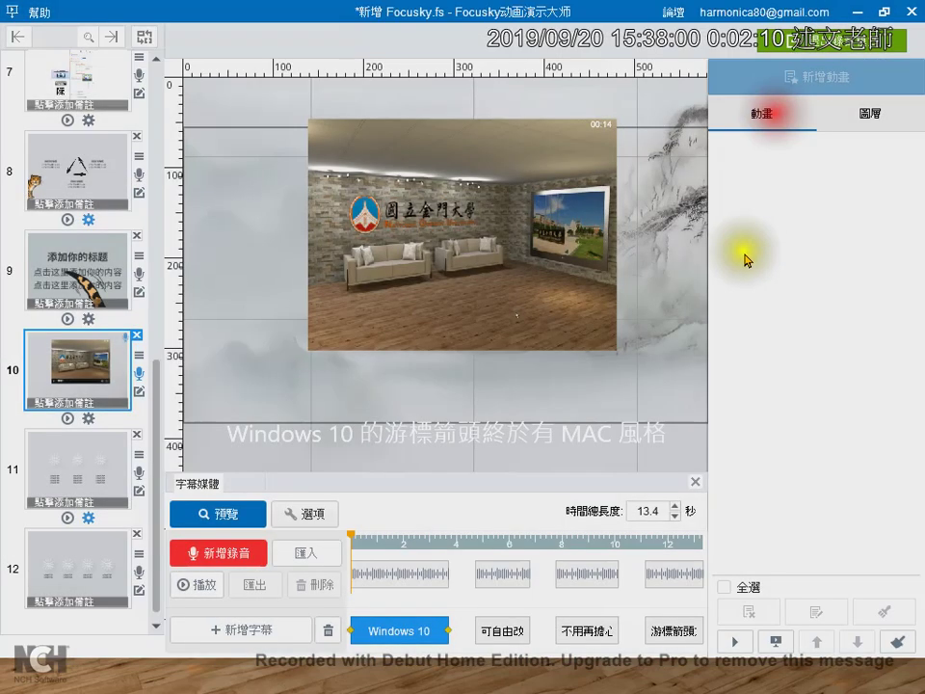
click(757, 308)
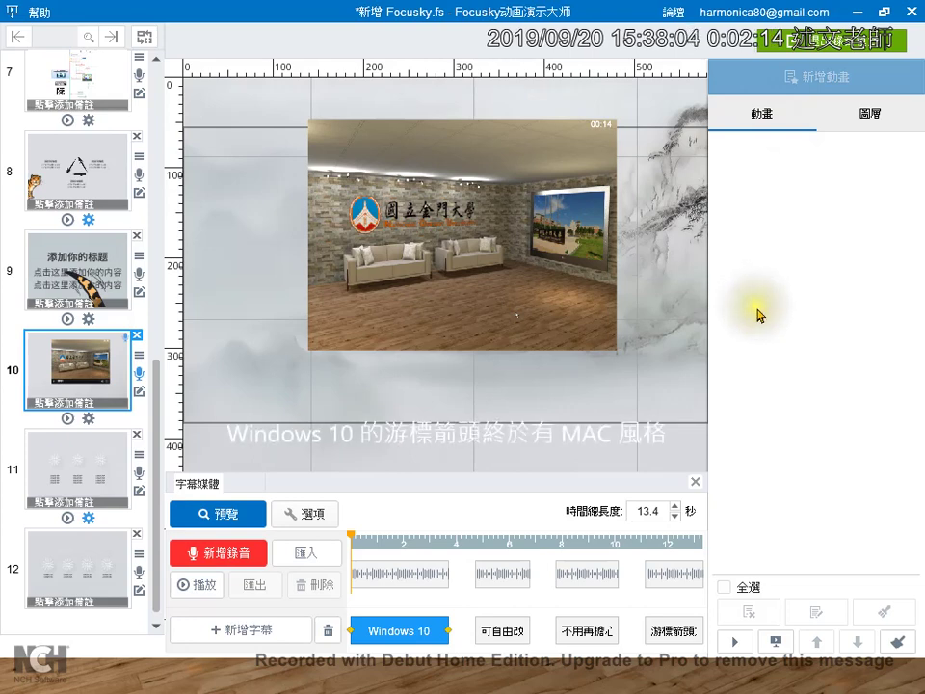
click(596, 373)
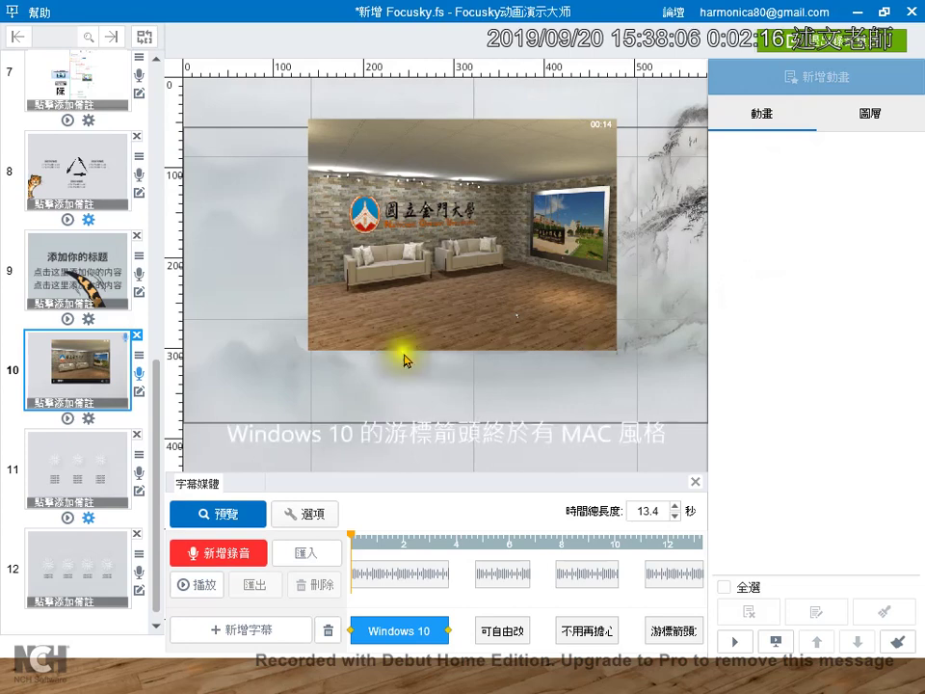